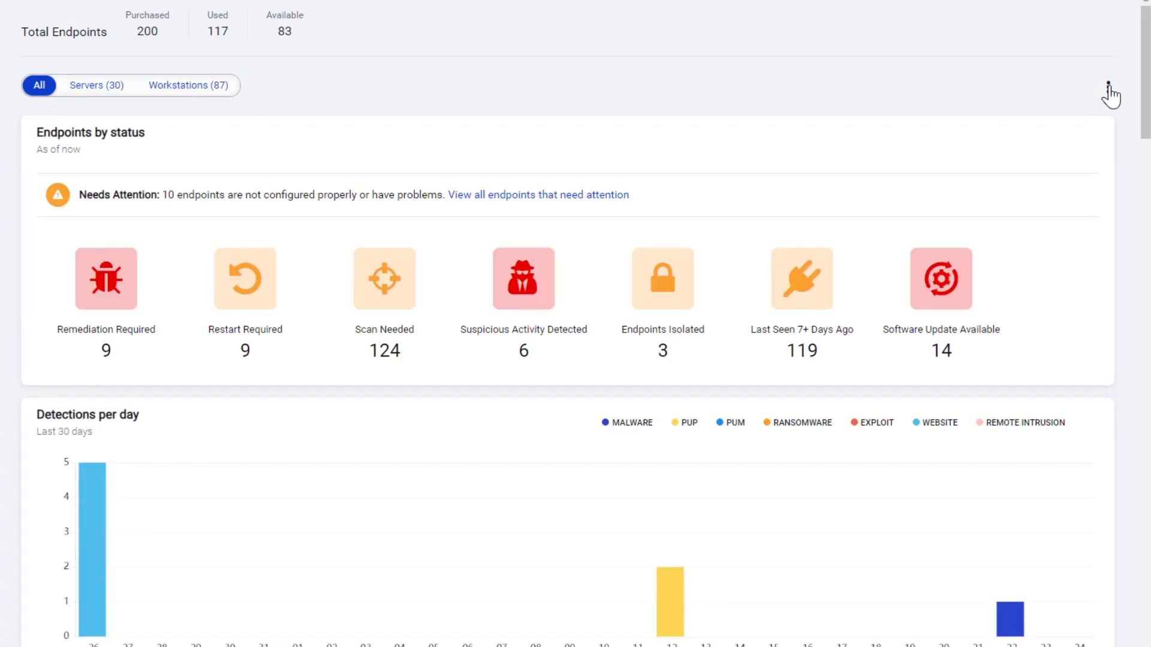
# Open the dashboard's widget options menu from the overview page
pyautogui.click(1109, 86)
# Add the Vulnerabilities by severity widget to the dashboard and save it
pyautogui.click(1049, 121)
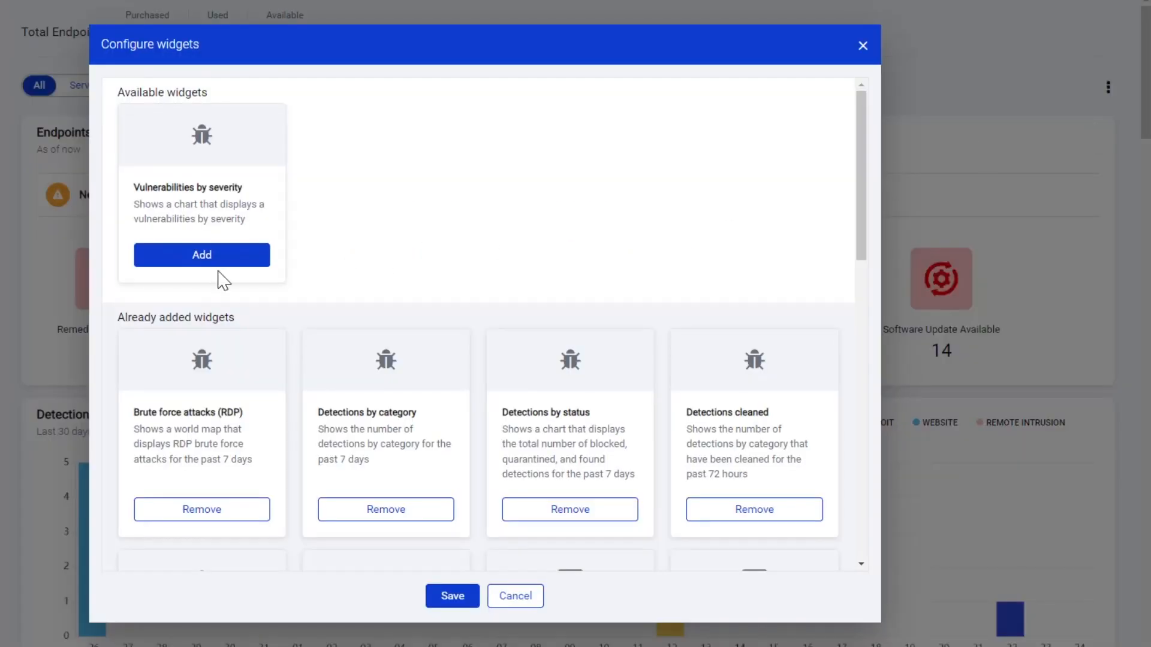
pyautogui.click(202, 255)
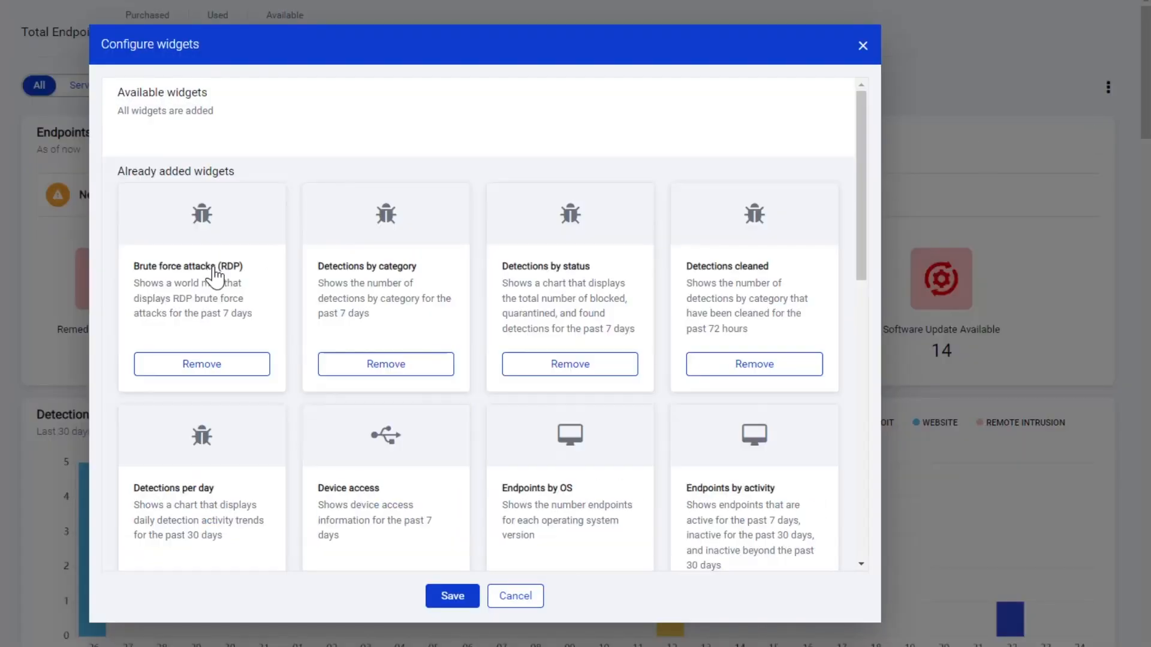
pyautogui.click(452, 596)
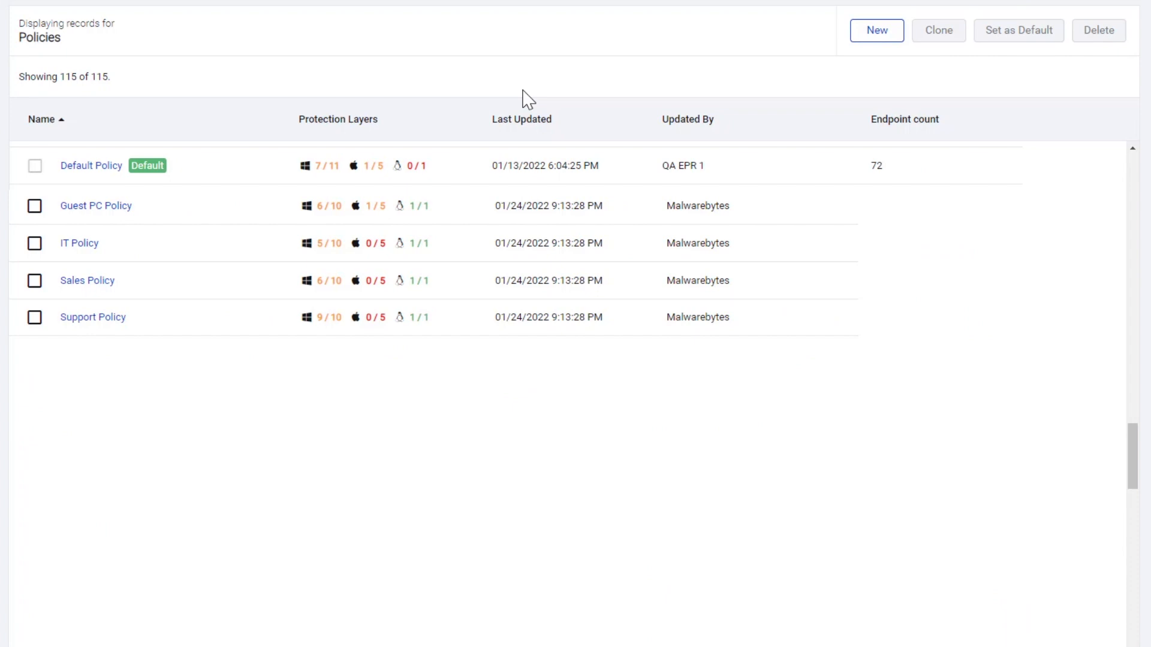
# View the Default Policy's Software management settings with vulnerability scanning enabled
pyautogui.click(91, 165)
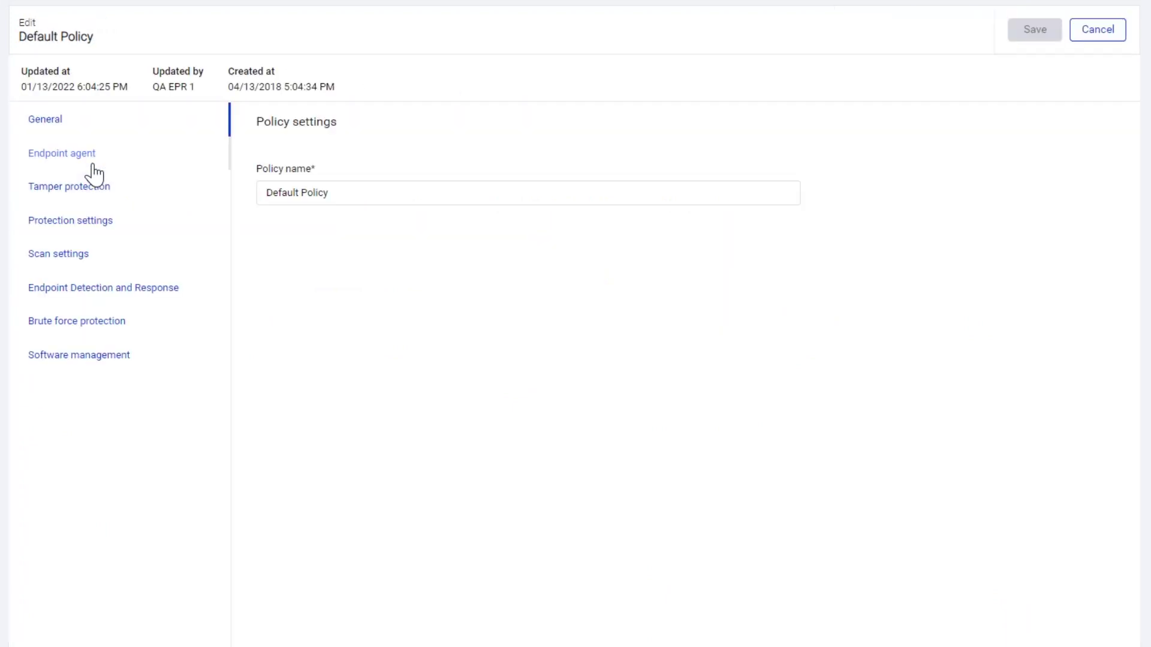
pyautogui.click(108, 359)
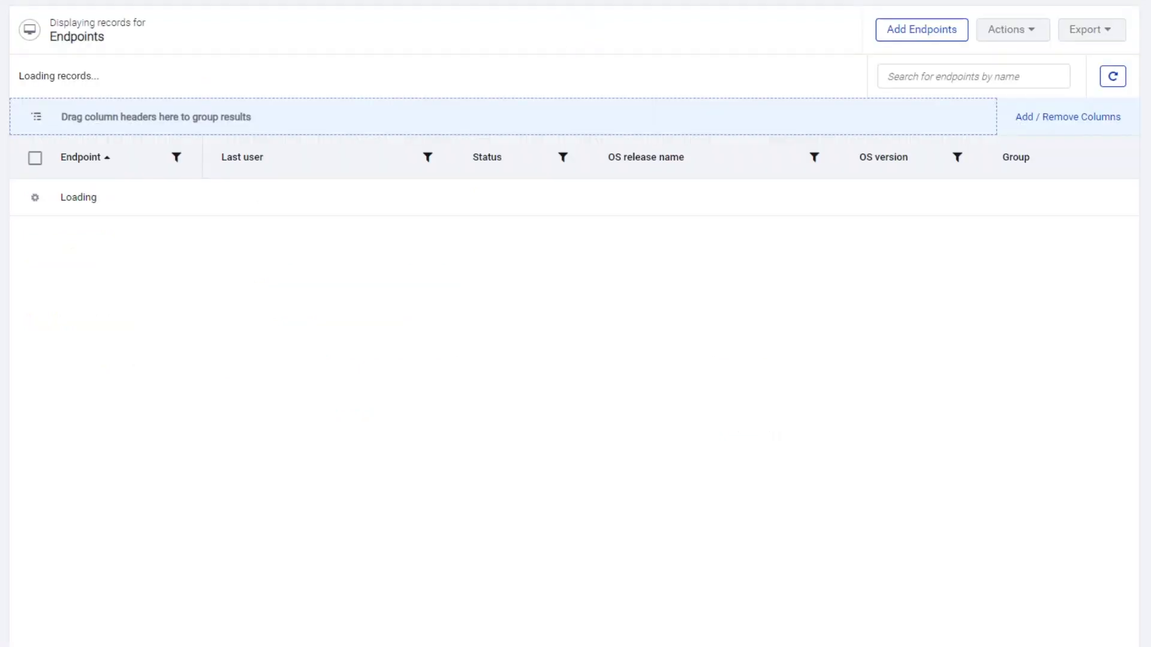
# Run an Inventory & Vulnerability Scan task on all 124 selected endpoints
pyautogui.click(34, 158)
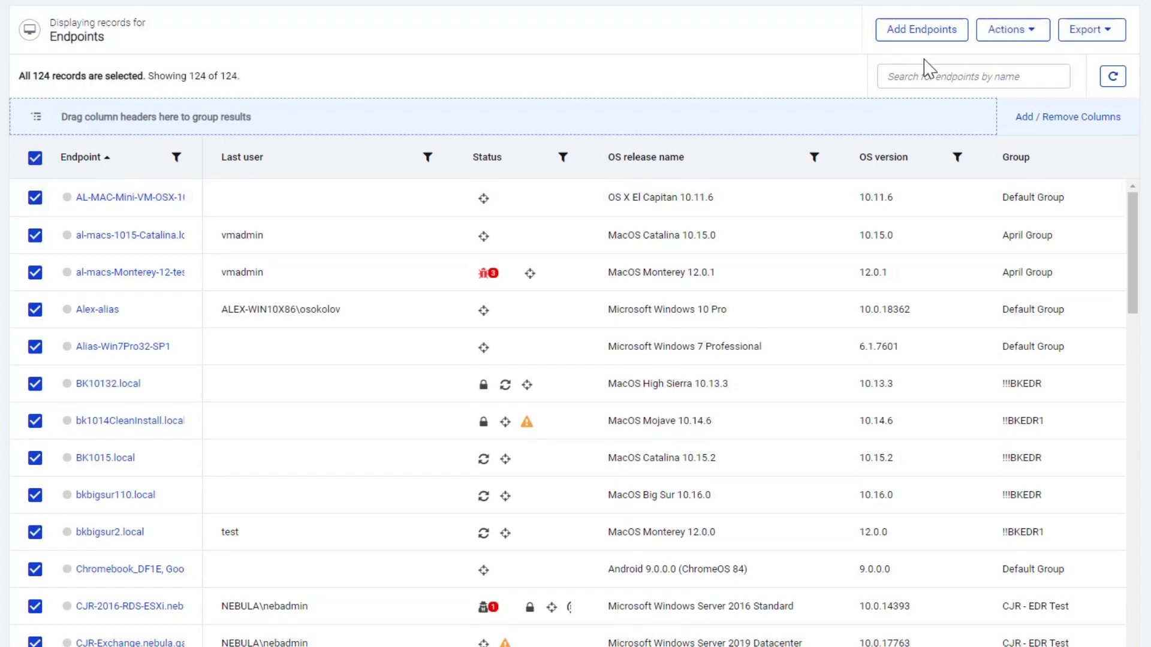
pyautogui.click(1012, 28)
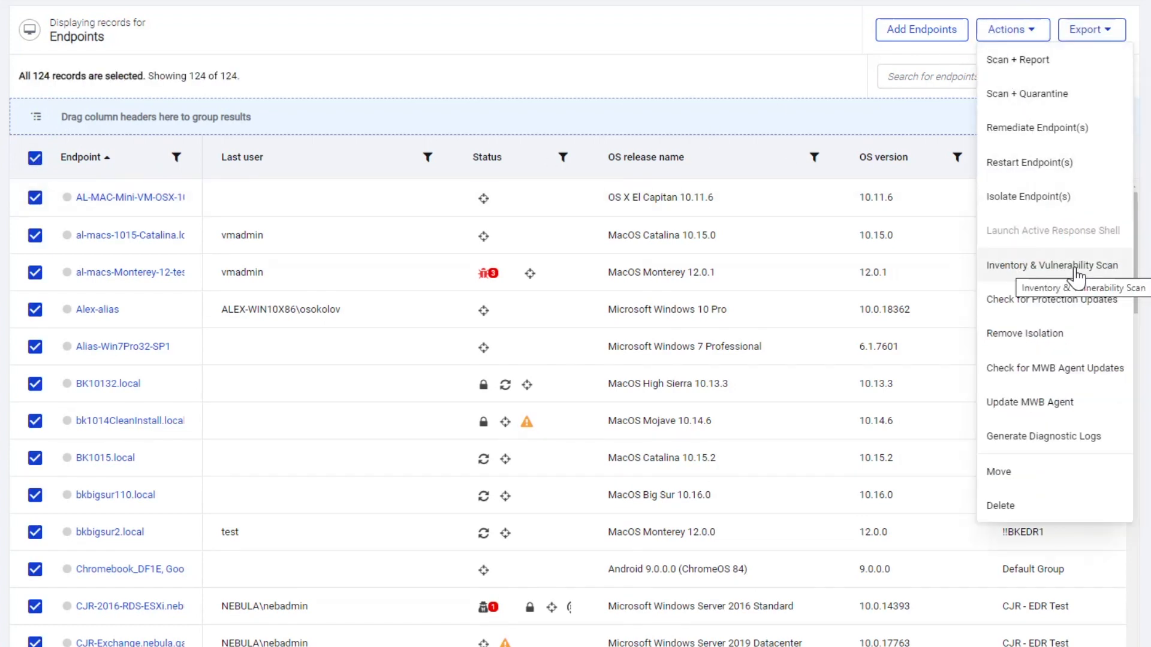
pyautogui.click(1052, 265)
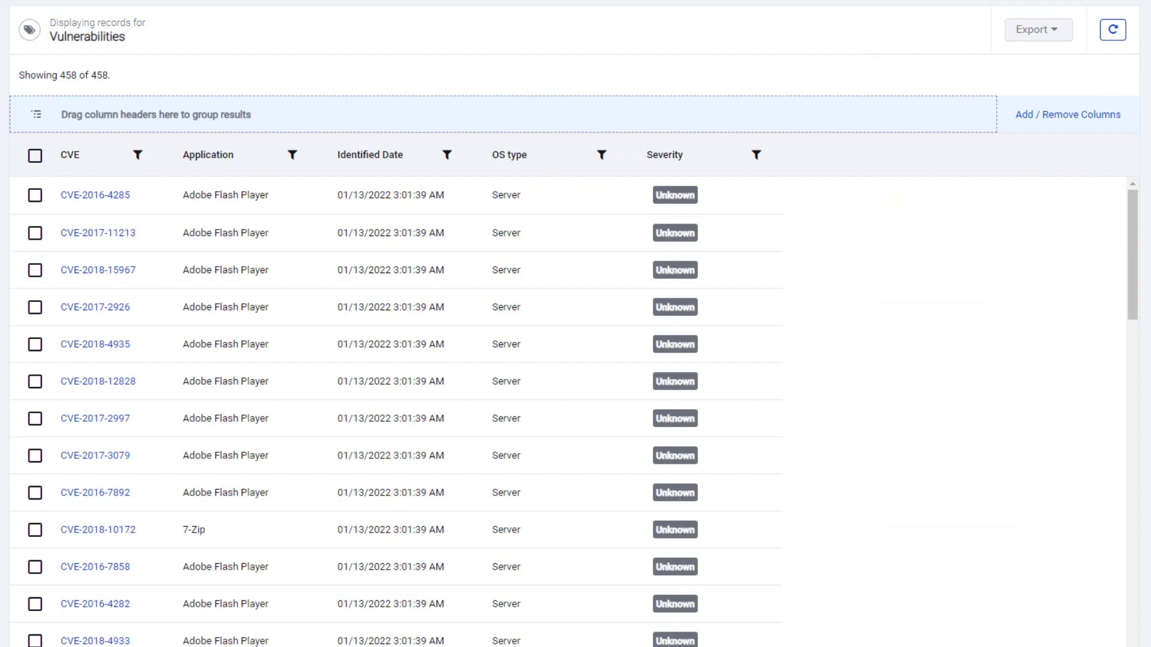
# Group by Severity, expand High, and select both Node.js endpoints affected by CVE-2021-22930
pyautogui.moveTo(665, 155); pyautogui.dragTo(608, 129)
pyautogui.click(34, 196)
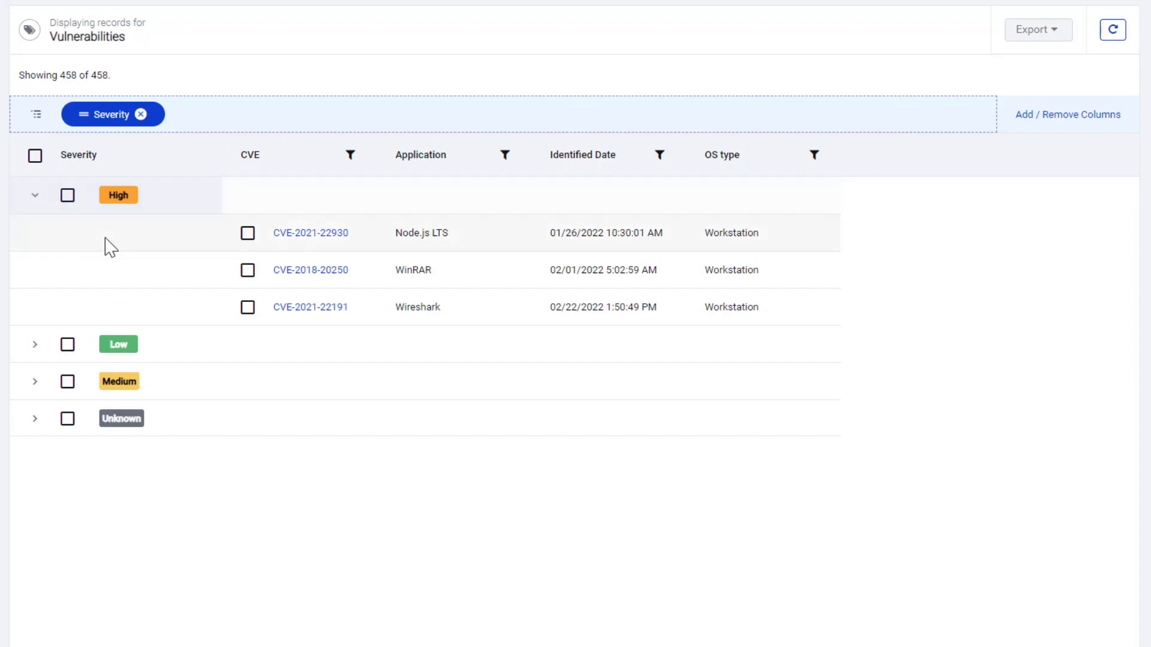
pyautogui.click(310, 234)
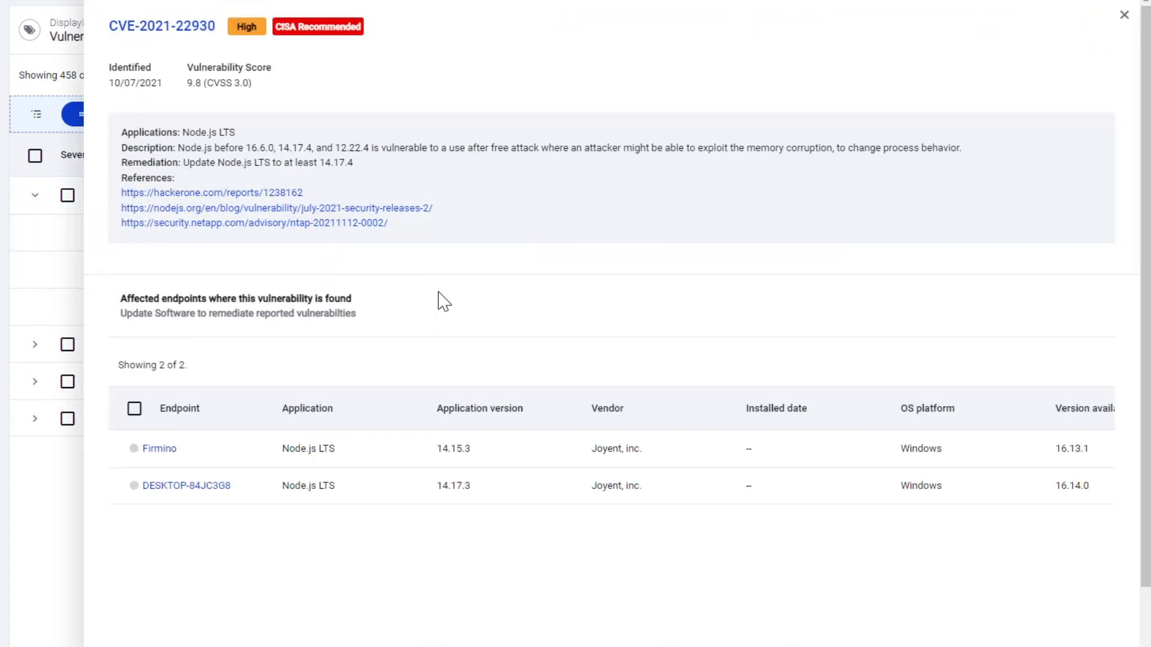
pyautogui.scroll(-1, 439, 313)
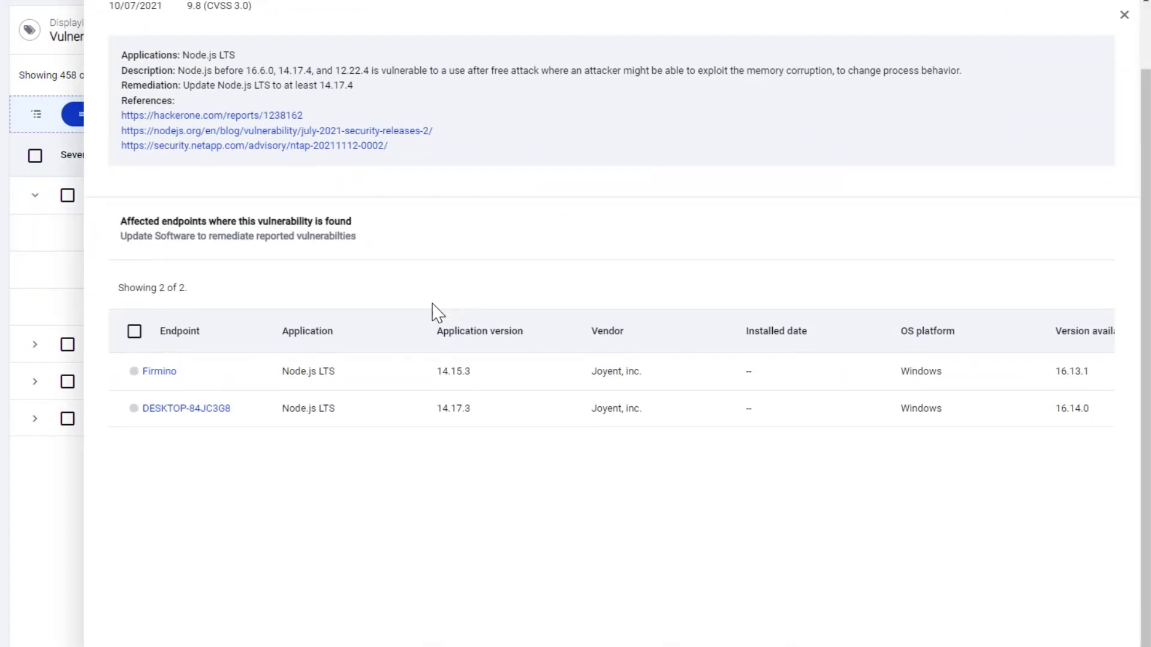
pyautogui.click(134, 331)
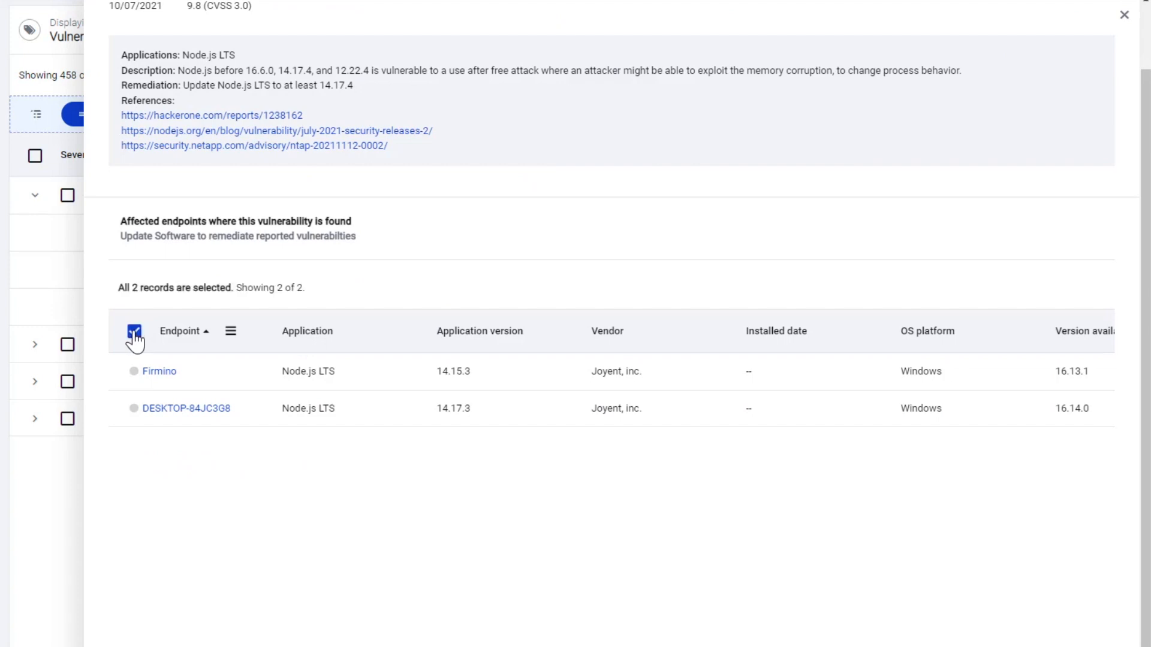